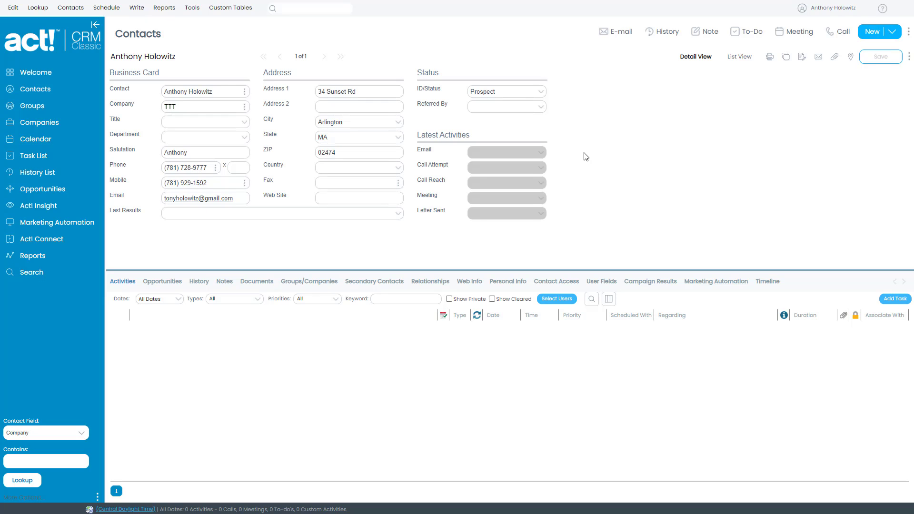
# Look up contacts whose first name starts with the prefilled name, and dismiss the time zone message for future sessions
pyautogui.click(35, 9)
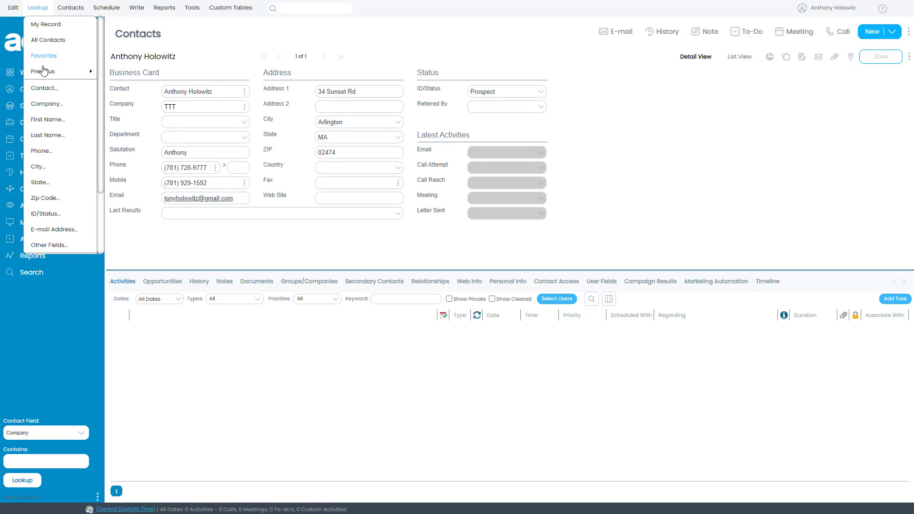
pyautogui.click(44, 119)
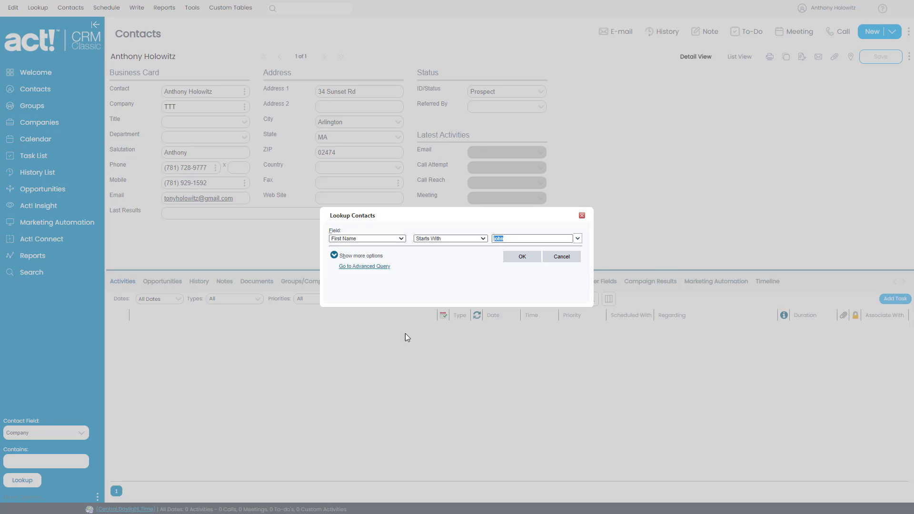
pyautogui.click(517, 240)
pyautogui.click(522, 257)
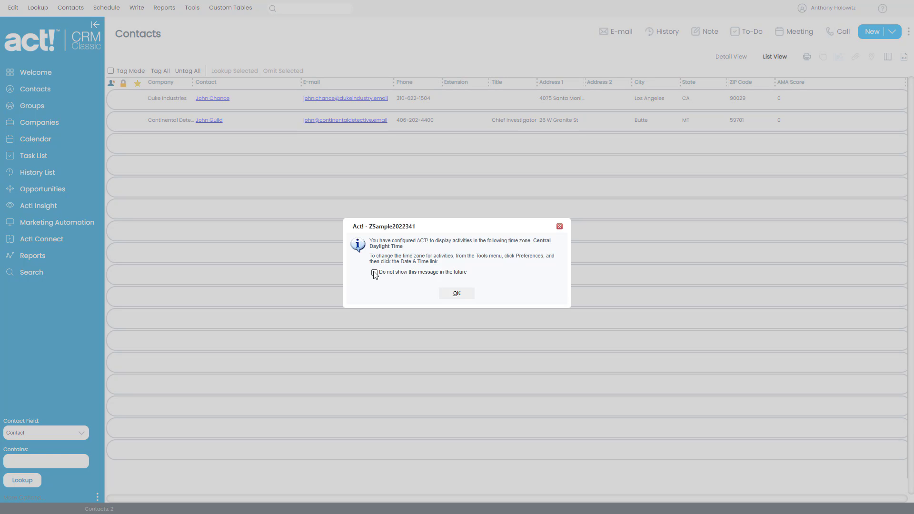
pyautogui.click(374, 274)
pyautogui.click(456, 293)
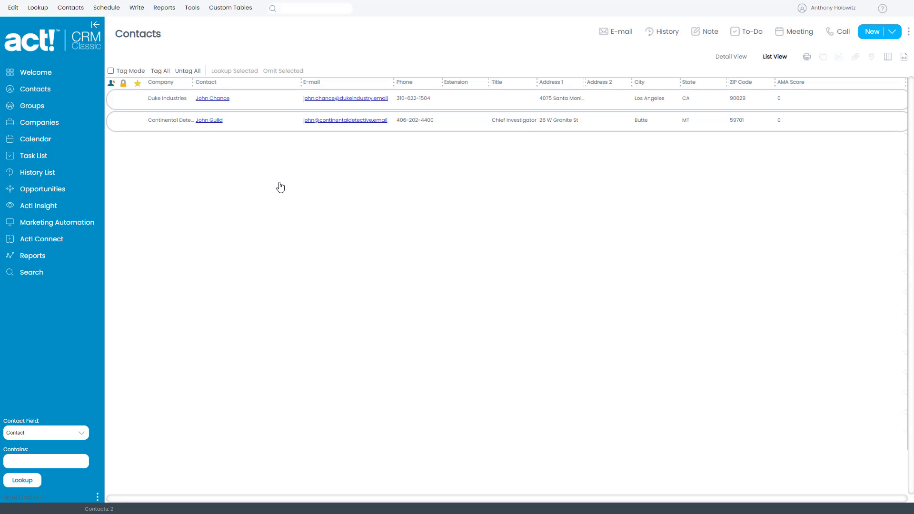
# View the Continental Detective Agency contact's record, switching between its detail view and the contact list
pyautogui.click(206, 120)
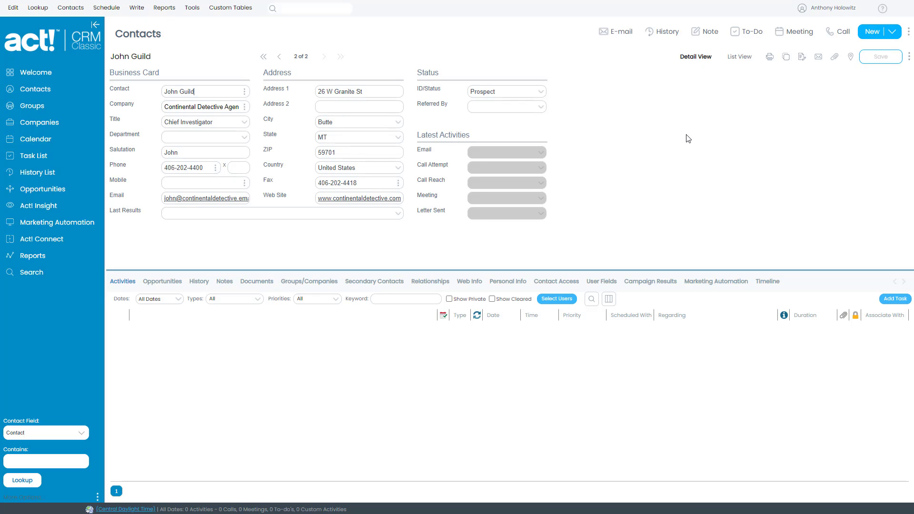
pyautogui.click(740, 58)
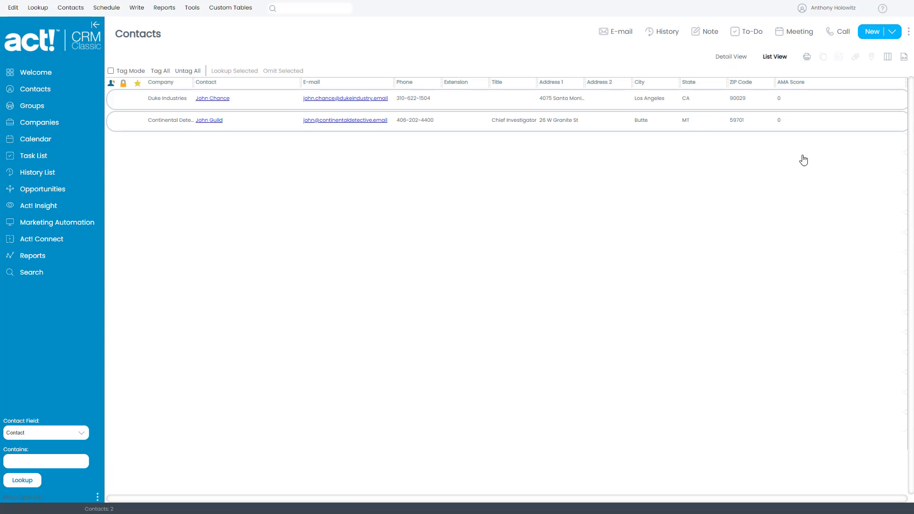
pyautogui.click(731, 58)
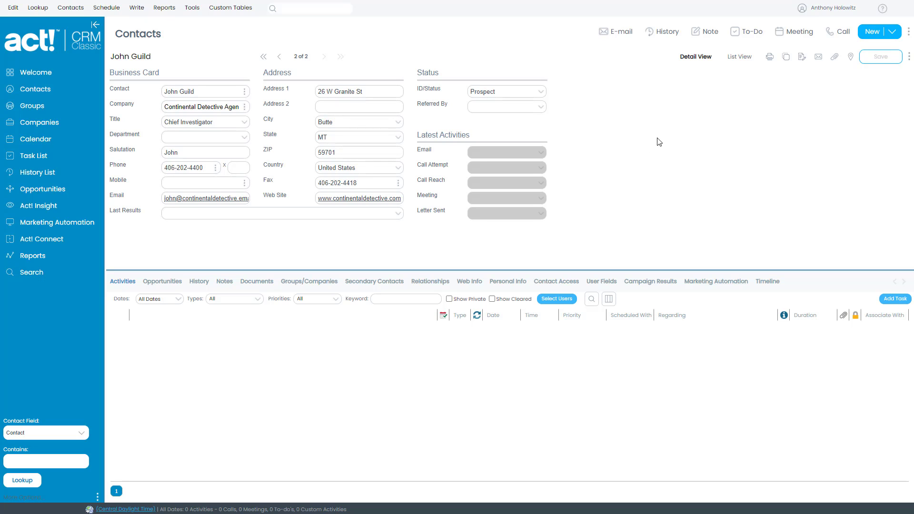
pyautogui.click(730, 64)
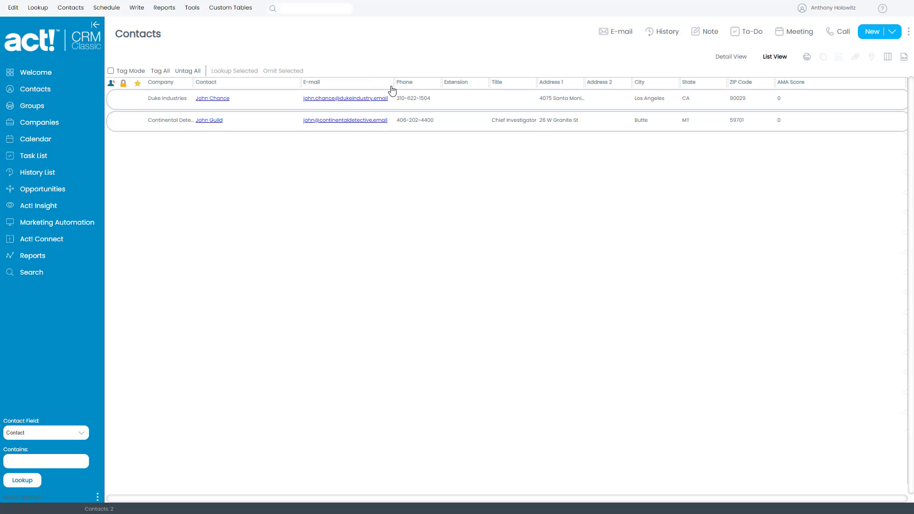
# Customize the contact list's columns, enlarging the settings window and removing Is User, Private and Favorite
pyautogui.click(888, 57)
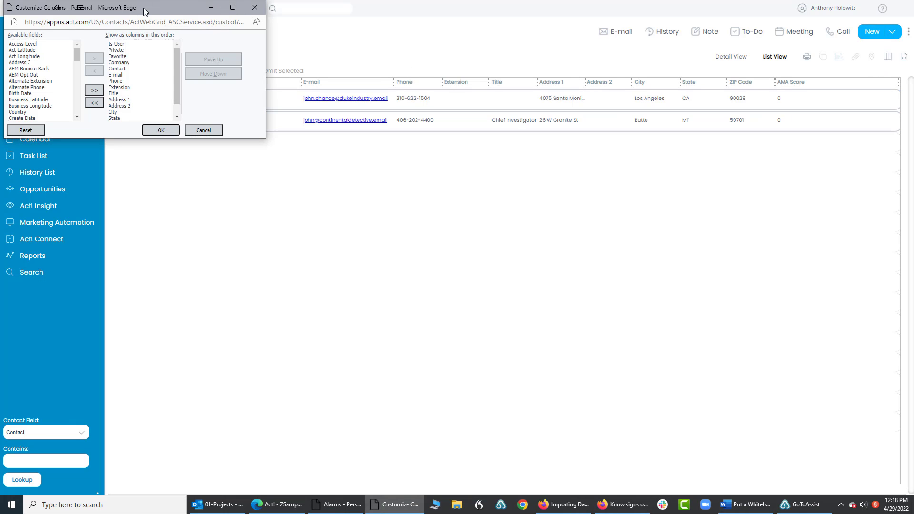
pyautogui.moveTo(147, 10); pyautogui.dragTo(348, 71)
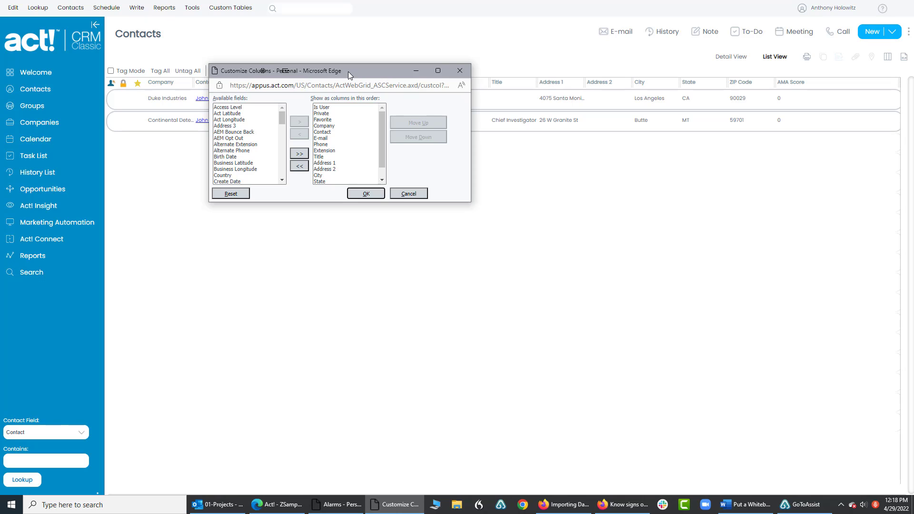
pyautogui.moveTo(452, 203); pyautogui.dragTo(469, 267)
pyautogui.moveTo(474, 203); pyautogui.dragTo(548, 204)
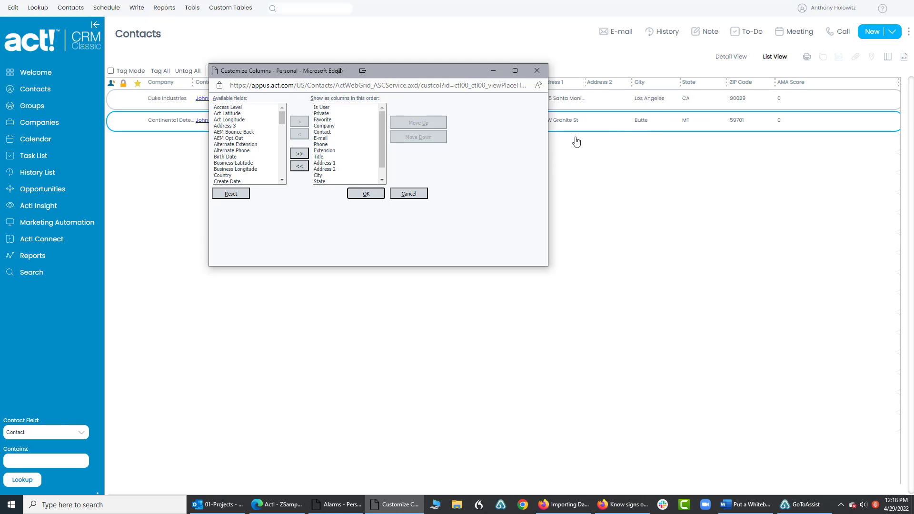
pyautogui.click(324, 109)
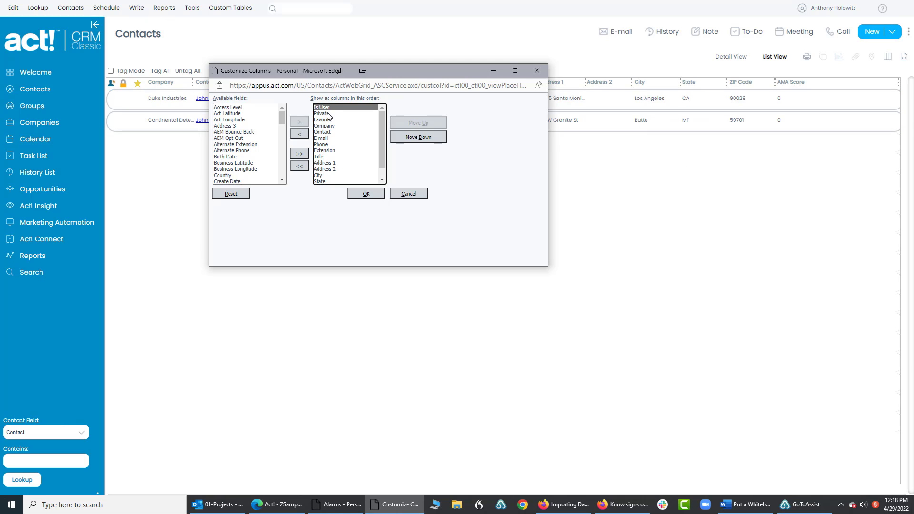
pyautogui.click(302, 136)
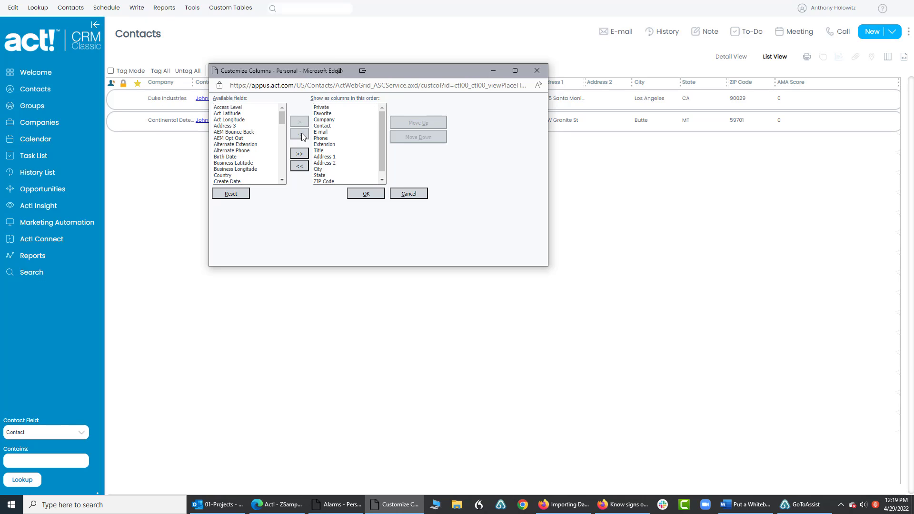
pyautogui.click(324, 109)
pyautogui.click(296, 134)
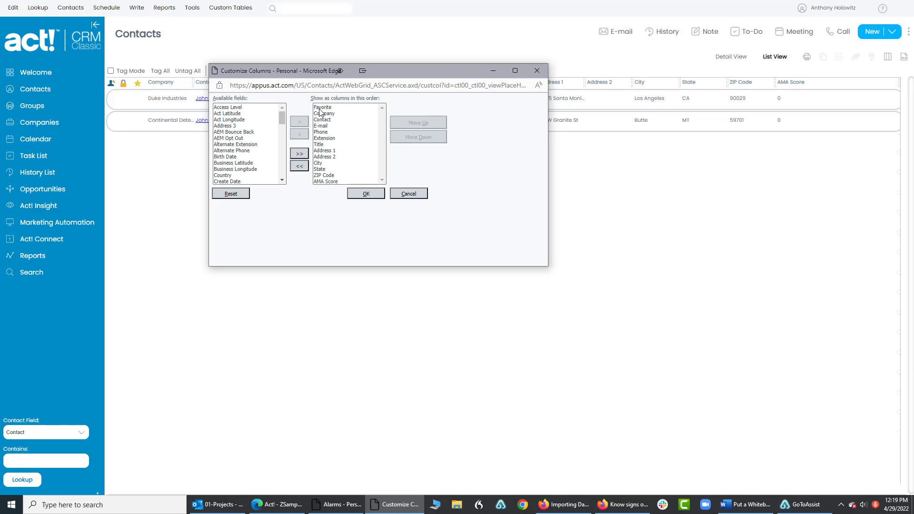
pyautogui.click(323, 109)
pyautogui.click(300, 135)
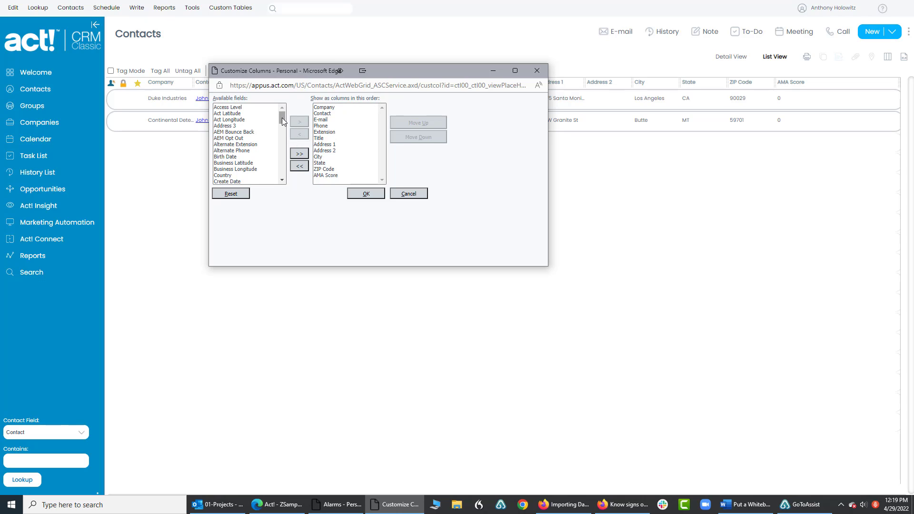
# Add the Personal E-mail field to the contact list's displayed columns
pyautogui.moveTo(282, 118); pyautogui.dragTo(279, 161)
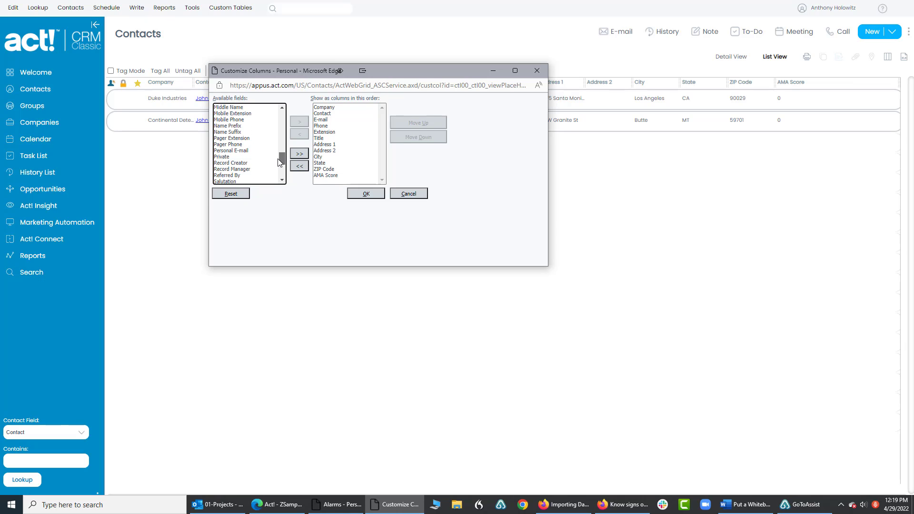
pyautogui.click(234, 151)
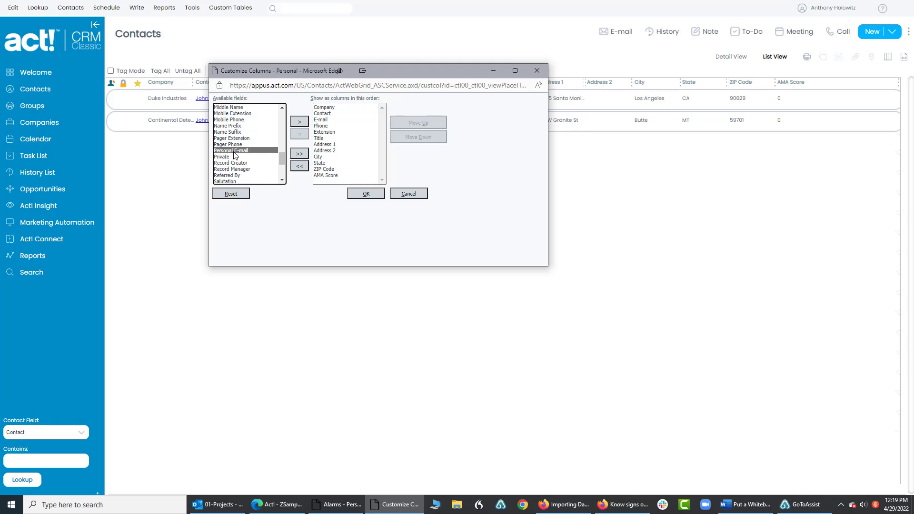
pyautogui.click(300, 124)
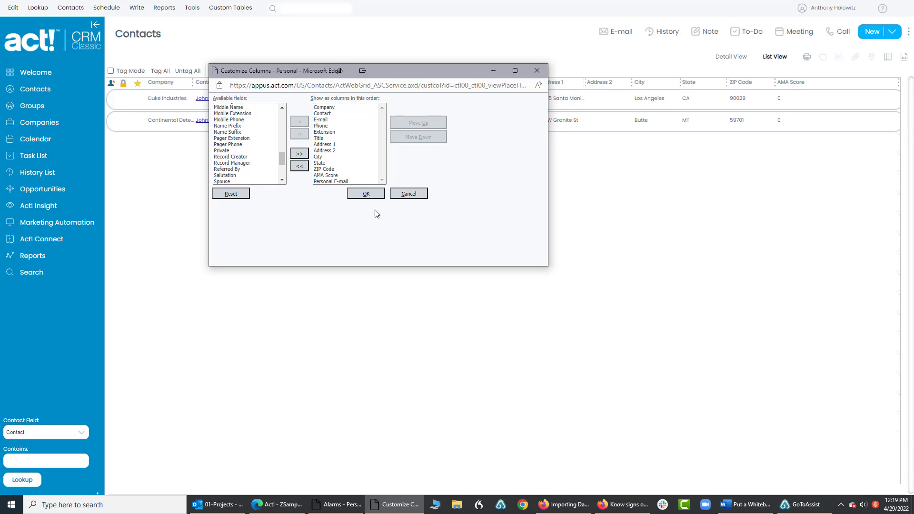
# Move the Personal E-mail column up to directly after E-mail and apply the column layout
pyautogui.click(328, 181)
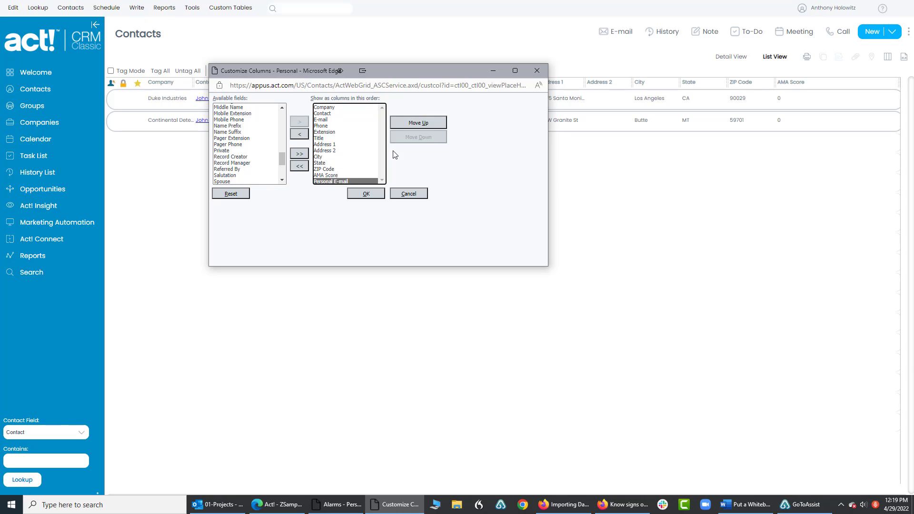
pyautogui.click(416, 122)
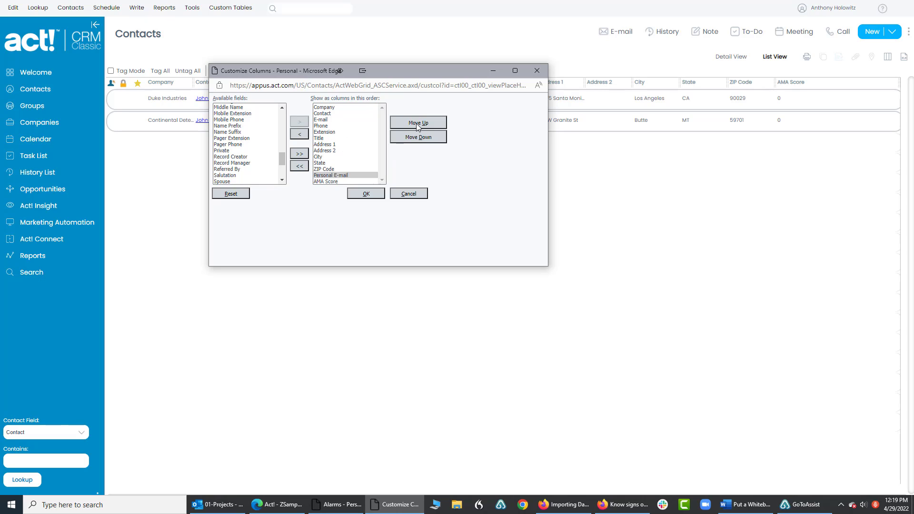
pyautogui.click(416, 123)
pyautogui.click(416, 123)
pyautogui.click(416, 123)
pyautogui.click(416, 123)
pyautogui.click(416, 123)
pyautogui.click(416, 123)
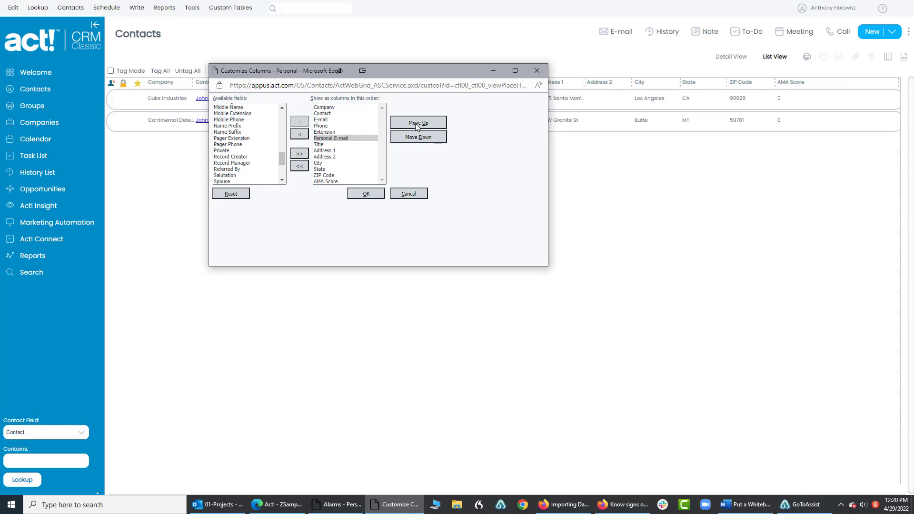
pyautogui.click(416, 123)
pyautogui.click(416, 123)
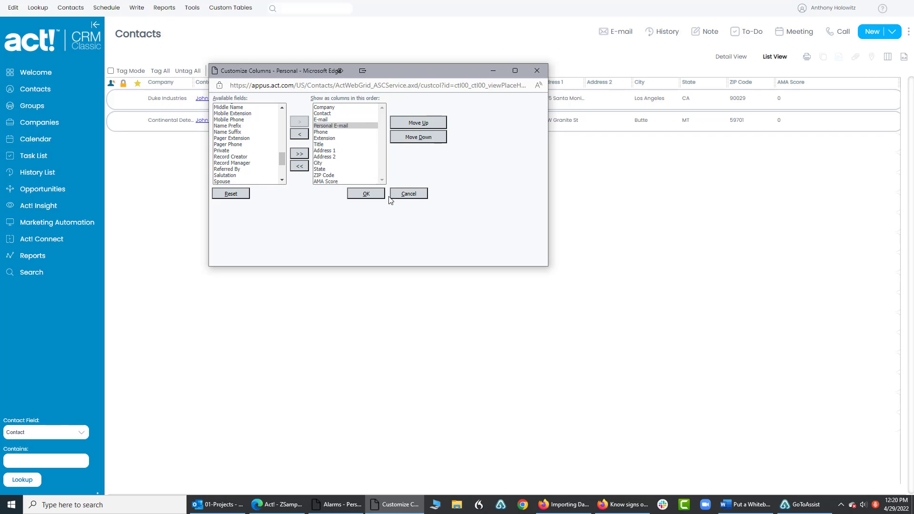
pyautogui.click(365, 193)
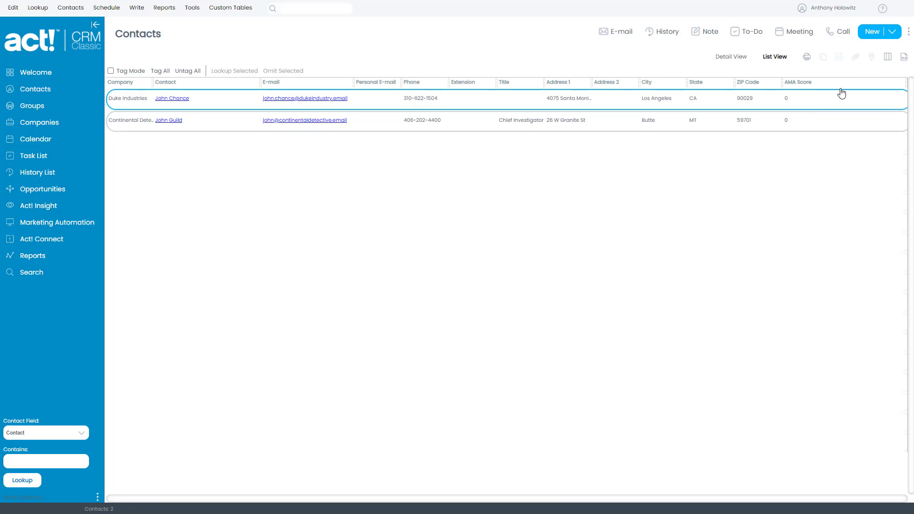
# Export the contact list to Excel and open the downloaded Contacts (4).xls file
pyautogui.click(906, 57)
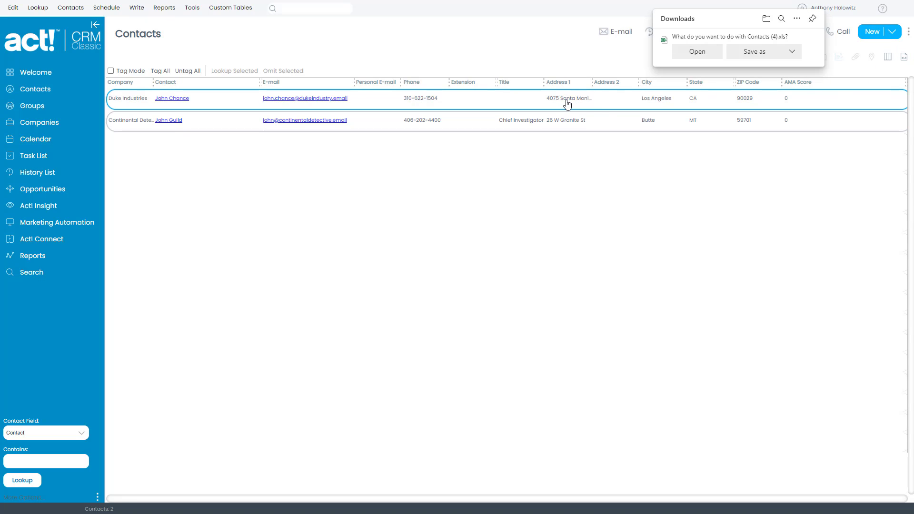
pyautogui.click(699, 51)
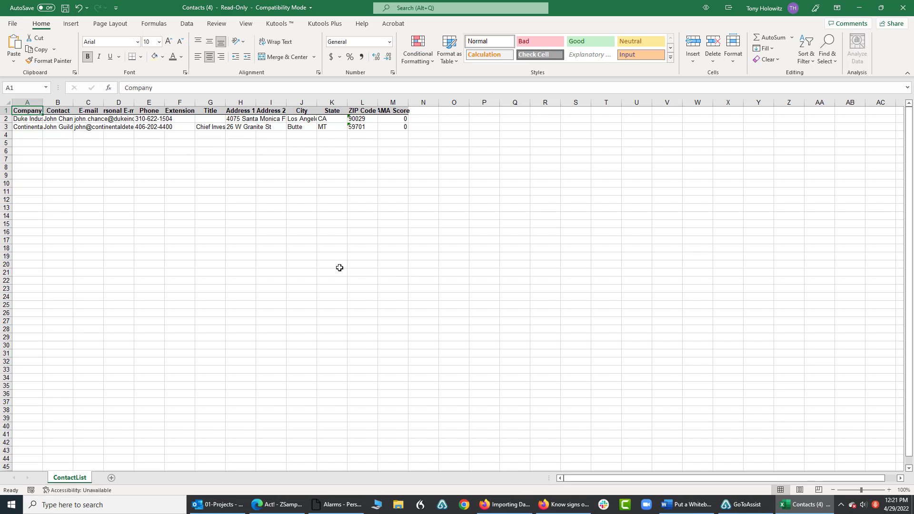
# Widen all worksheet columns uniformly and auto-fit the E-mail column to its contents
pyautogui.click(8, 103)
pyautogui.moveTo(44, 102); pyautogui.dragTo(63, 102)
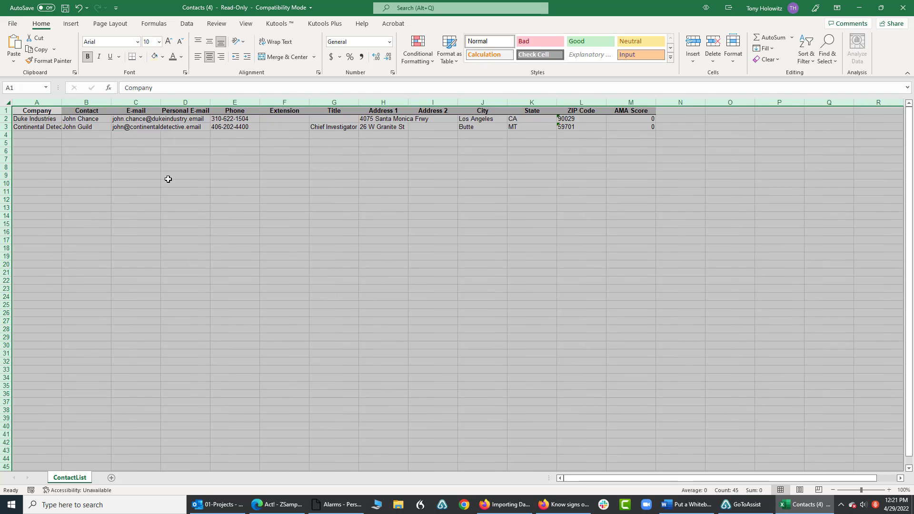
pyautogui.click(171, 176)
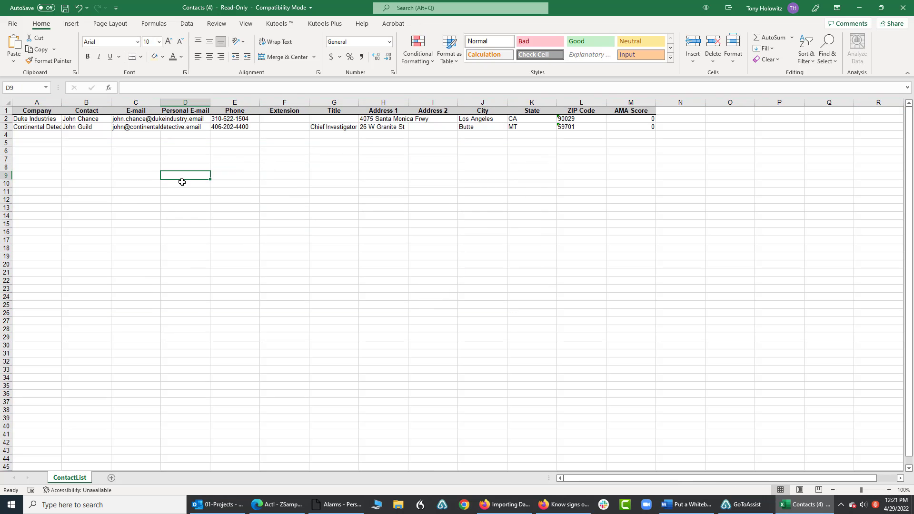
pyautogui.doubleClick(160, 102)
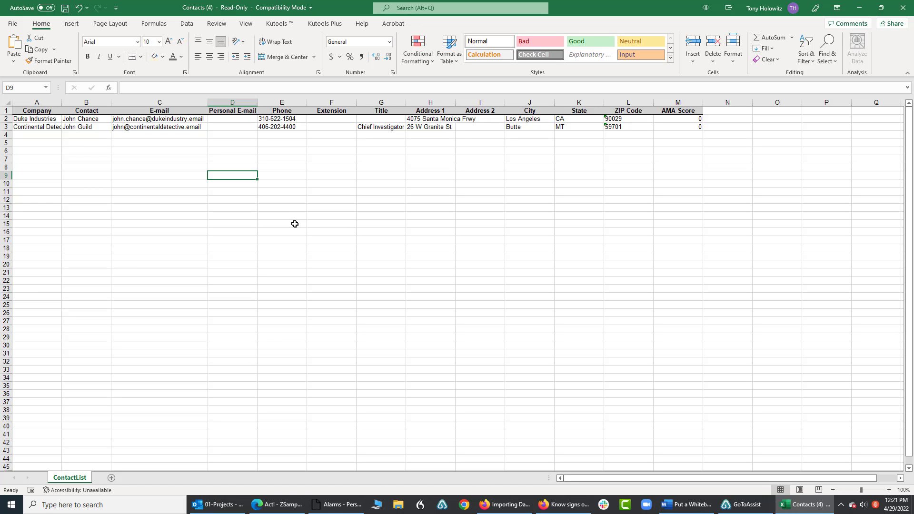
# Switch back to the Act! contact list and dismiss the downloads pop-up
pyautogui.click(276, 506)
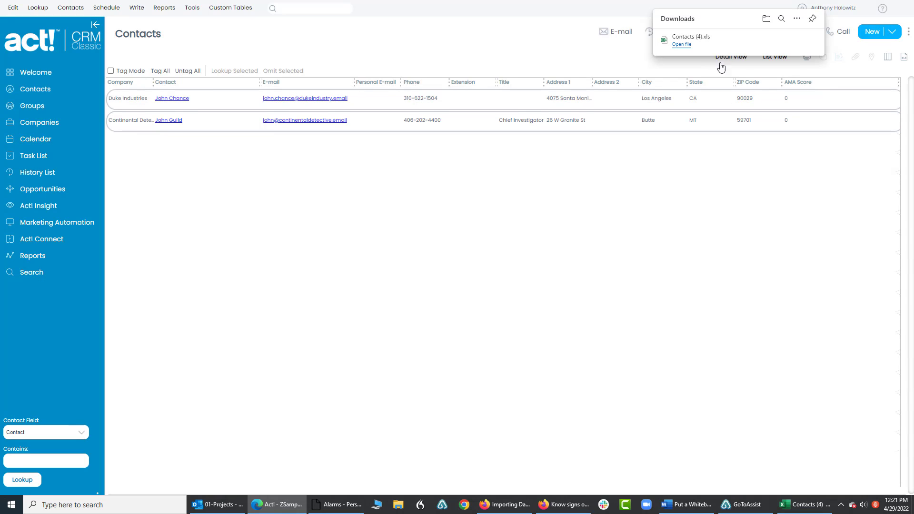
pyautogui.click(758, 193)
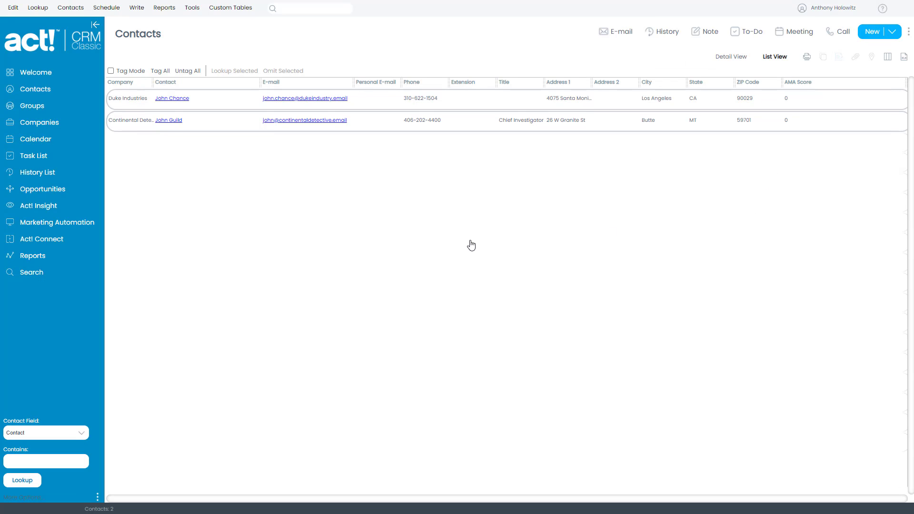